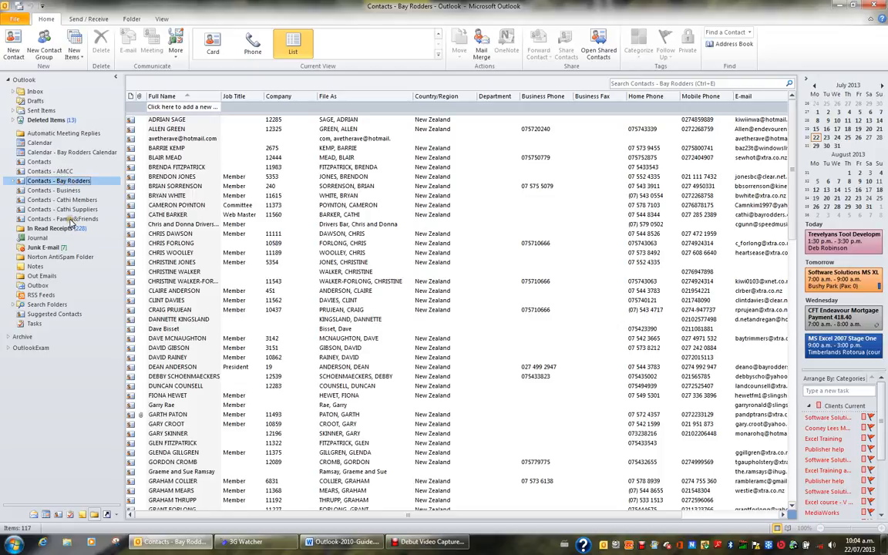
# Look through the Contacts - Family&Friends and Contacts folders, and check the folder commands available for Contacts
pyautogui.click(69, 219)
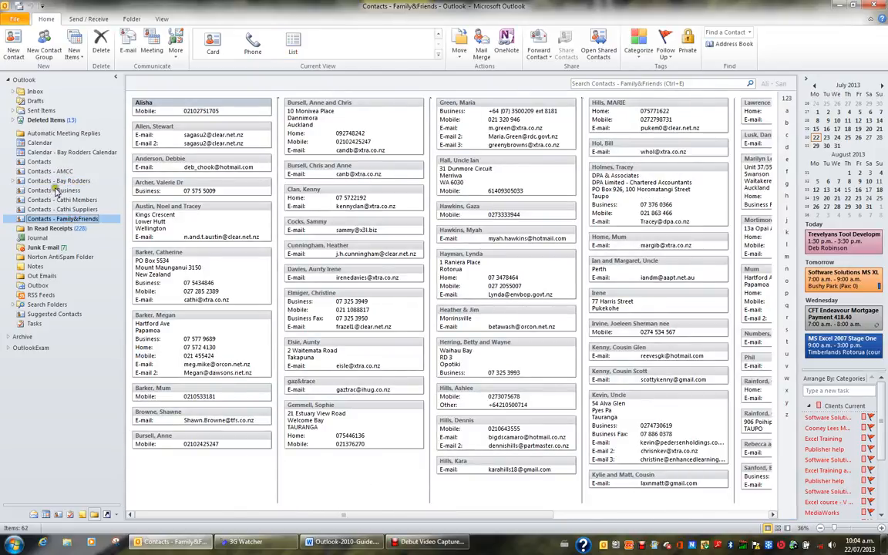
pyautogui.click(40, 162)
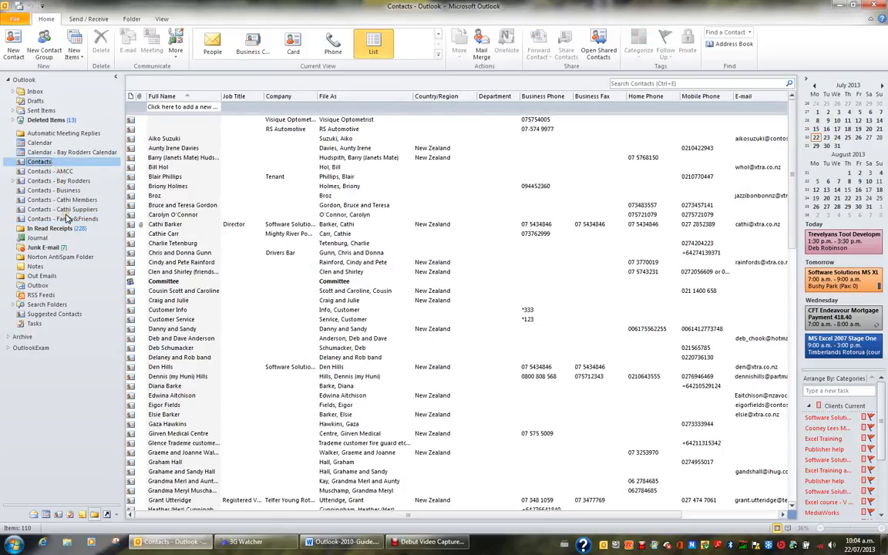
pyautogui.rightClick(46, 165)
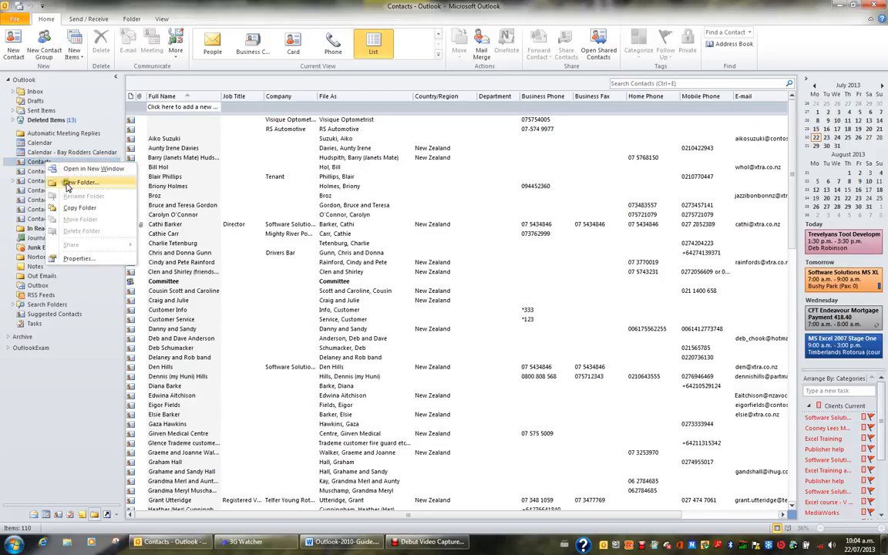
pyautogui.click(38, 162)
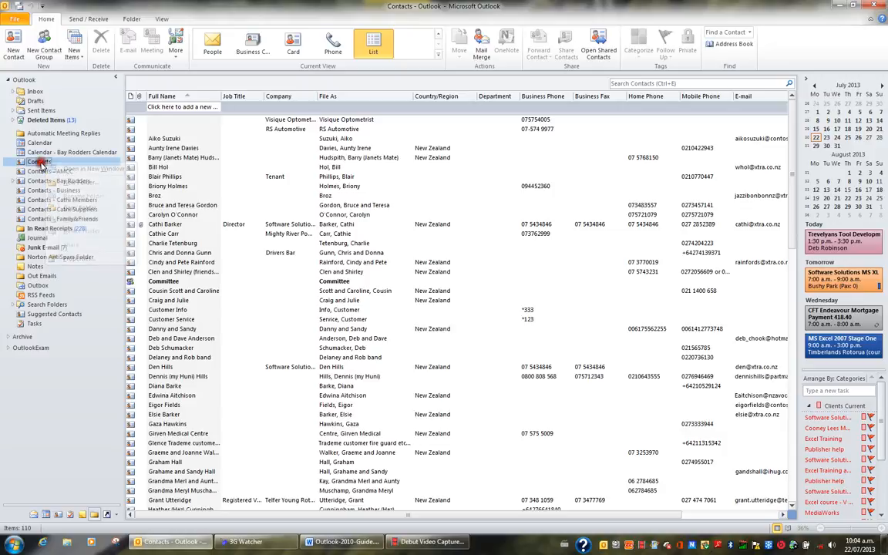
# Create a Contact Items folder named "Contacts - Club" directly under Outlook, and open it
pyautogui.click(133, 19)
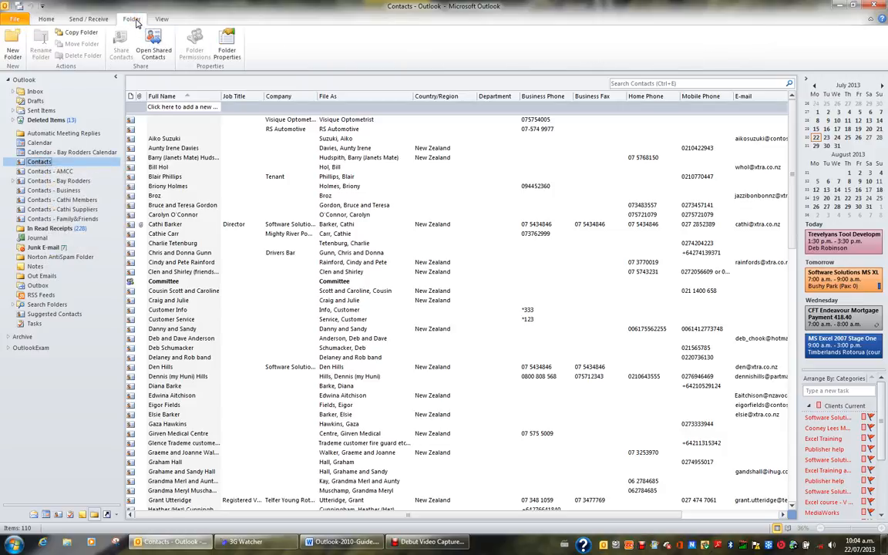
pyautogui.click(12, 54)
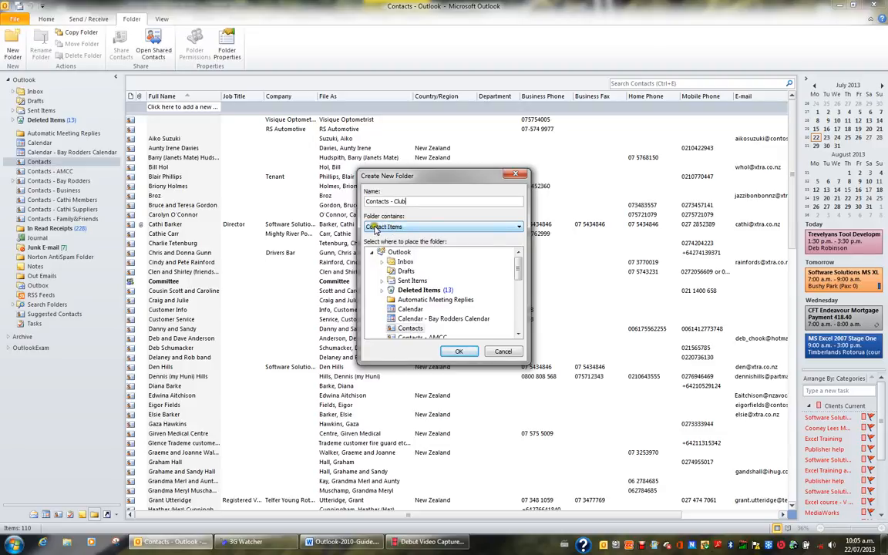
pyautogui.click(414, 329)
pyautogui.click(402, 253)
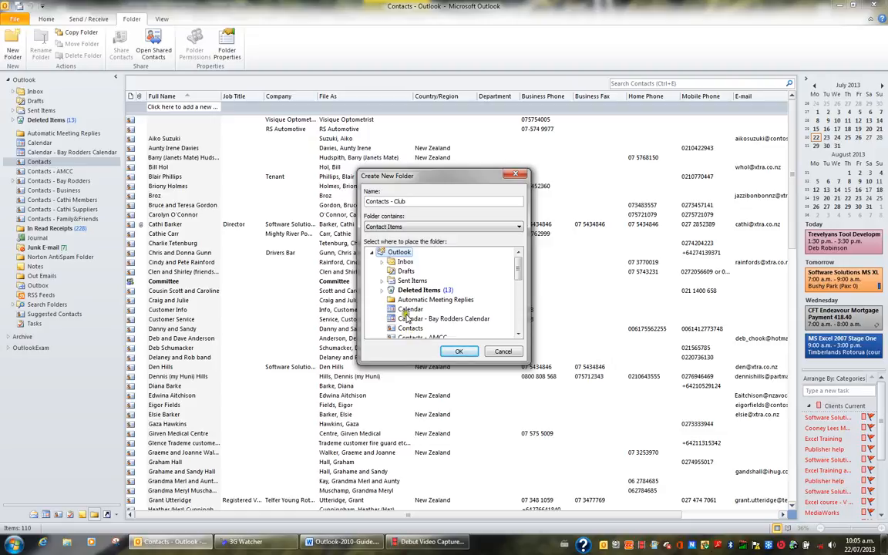
pyautogui.click(462, 353)
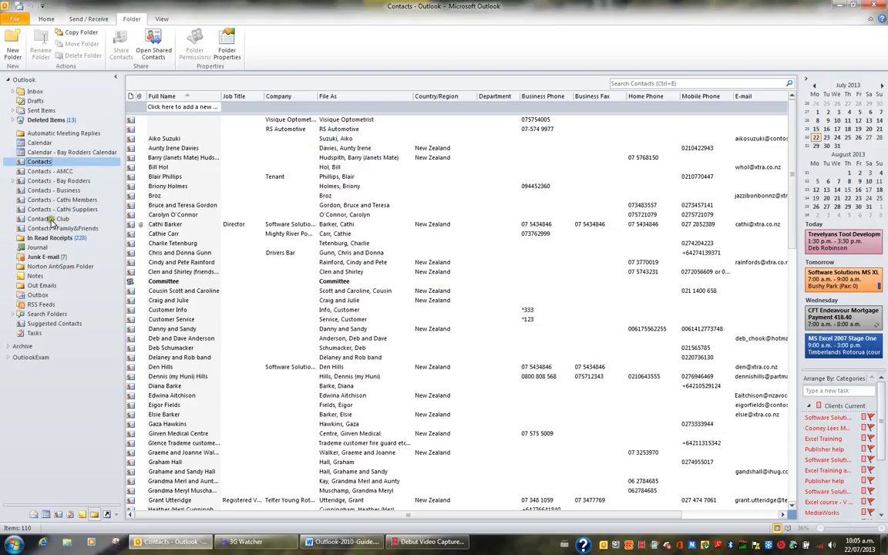
pyautogui.click(54, 219)
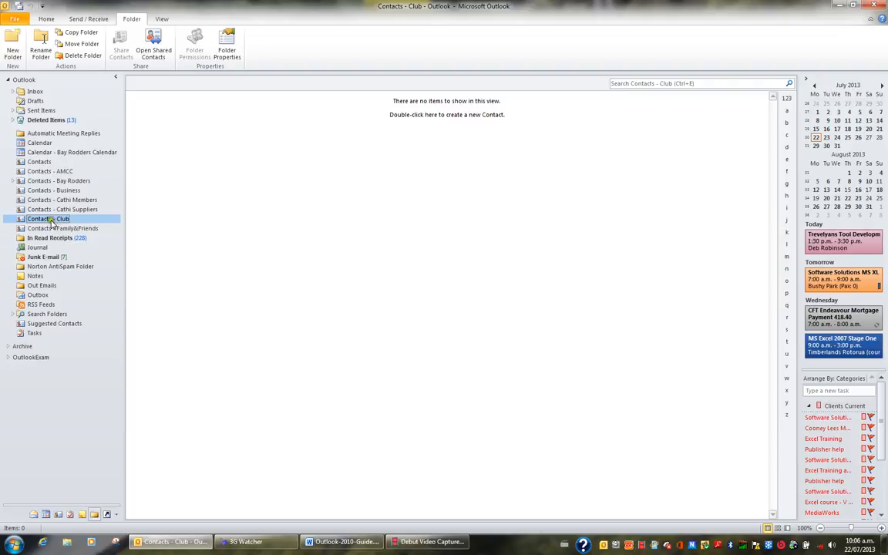
# Move the mobile-only contact listed just above the Drivers Bar entry from Contacts to the Contacts - Club folder
pyautogui.click(40, 162)
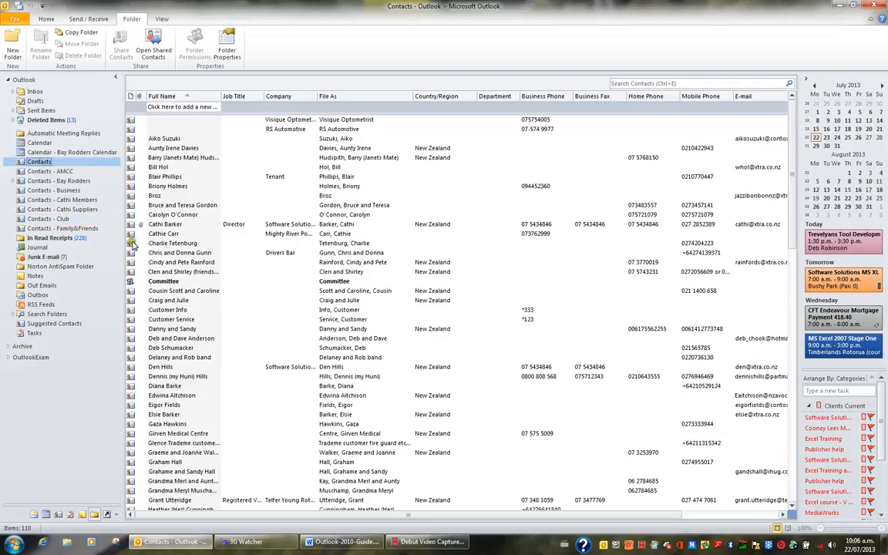
pyautogui.click(168, 243)
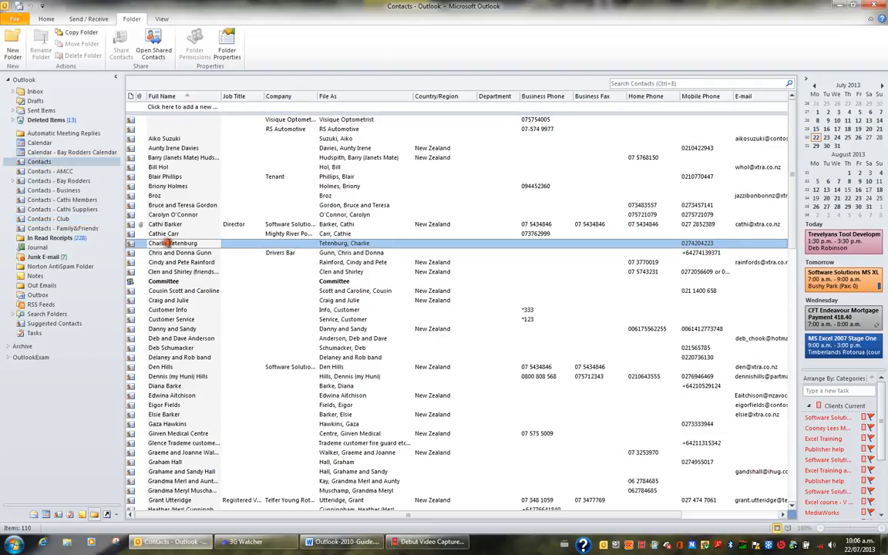
pyautogui.click(47, 20)
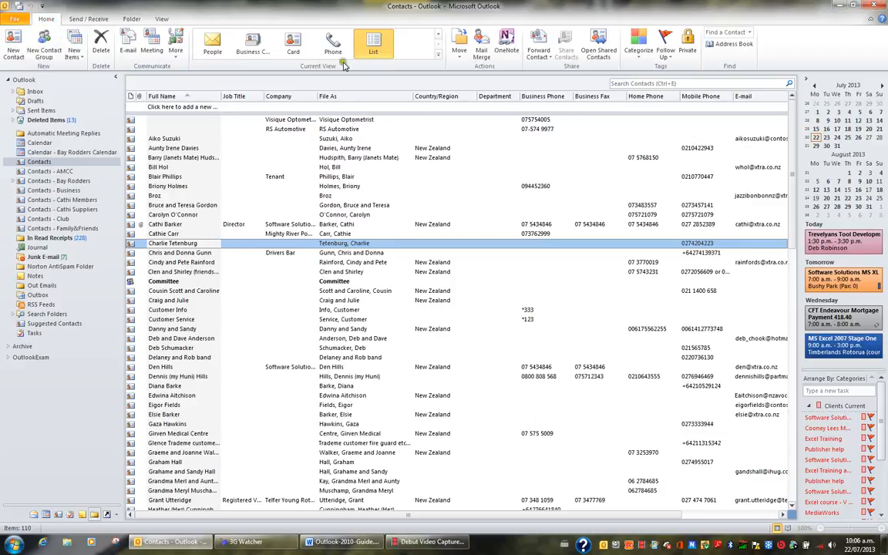
pyautogui.click(461, 55)
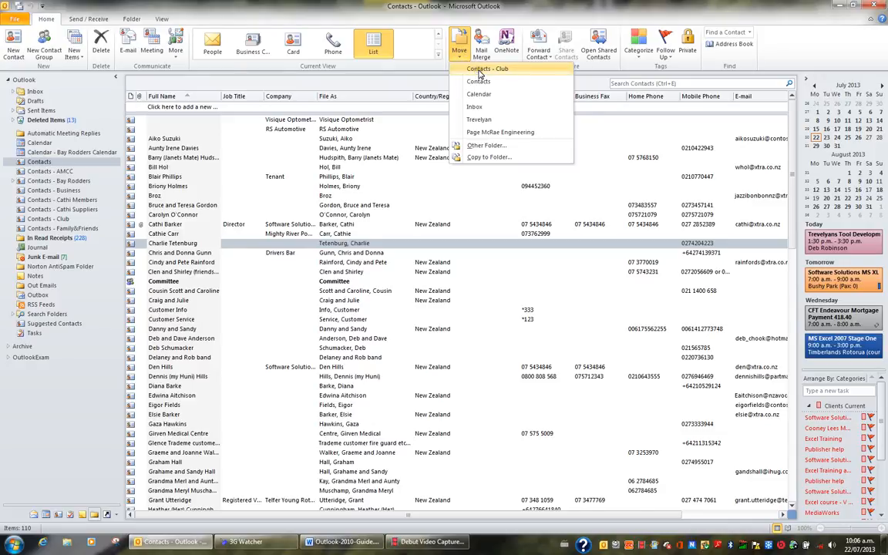
pyautogui.click(484, 69)
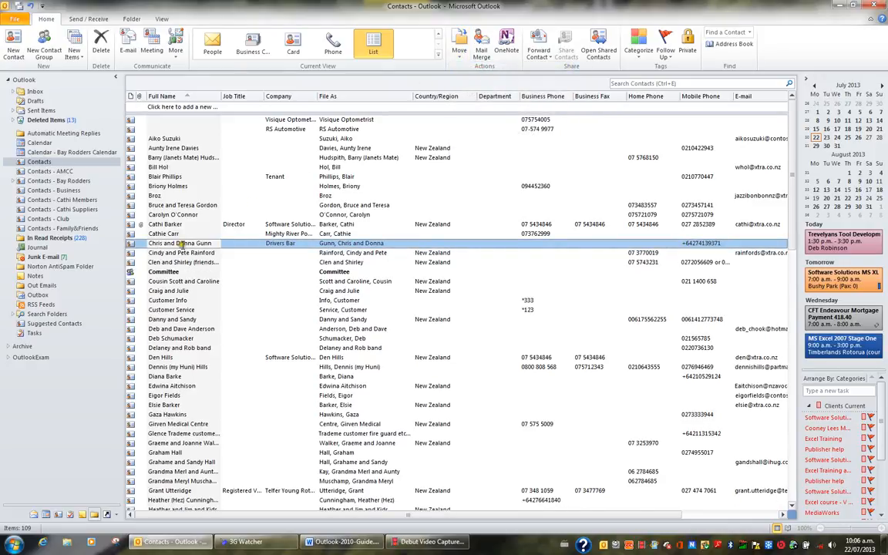
# Copy the contact in Contacts - Club to the main Contacts folder, and select the copy there
pyautogui.click(61, 219)
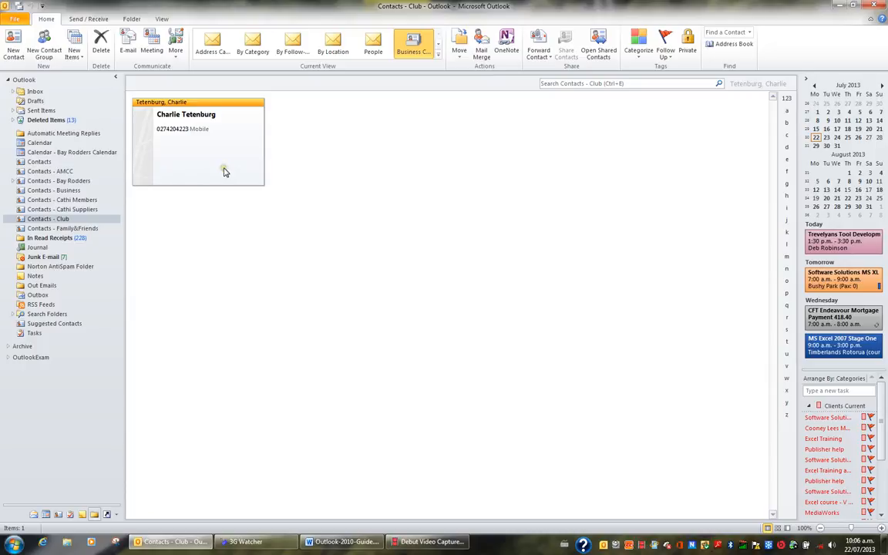
pyautogui.click(457, 56)
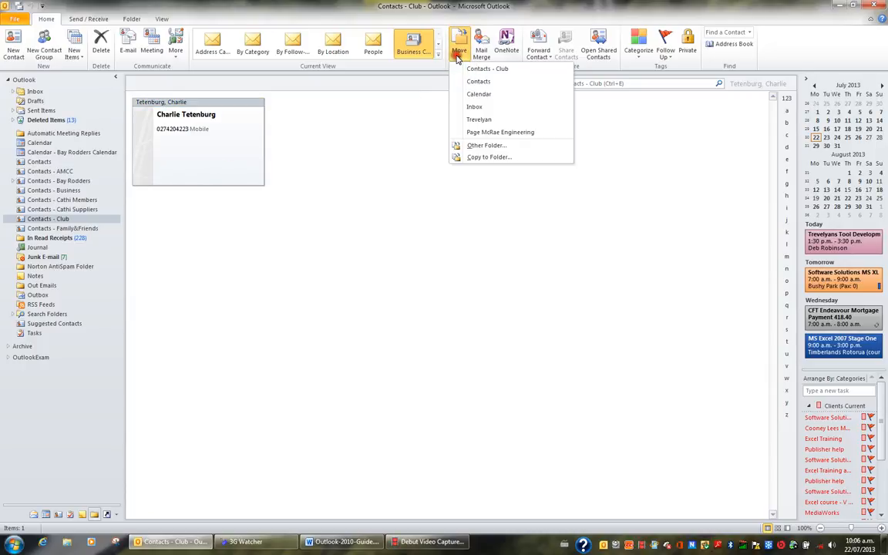
pyautogui.click(480, 158)
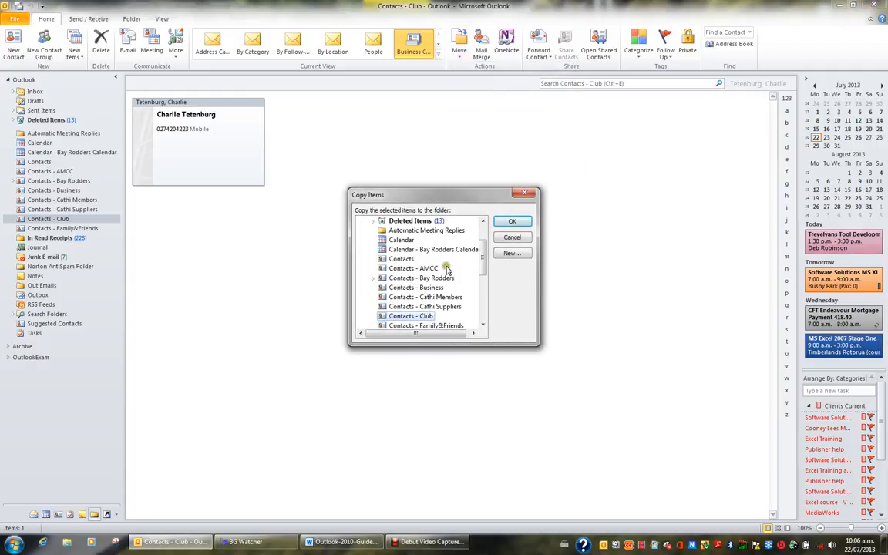
pyautogui.click(402, 260)
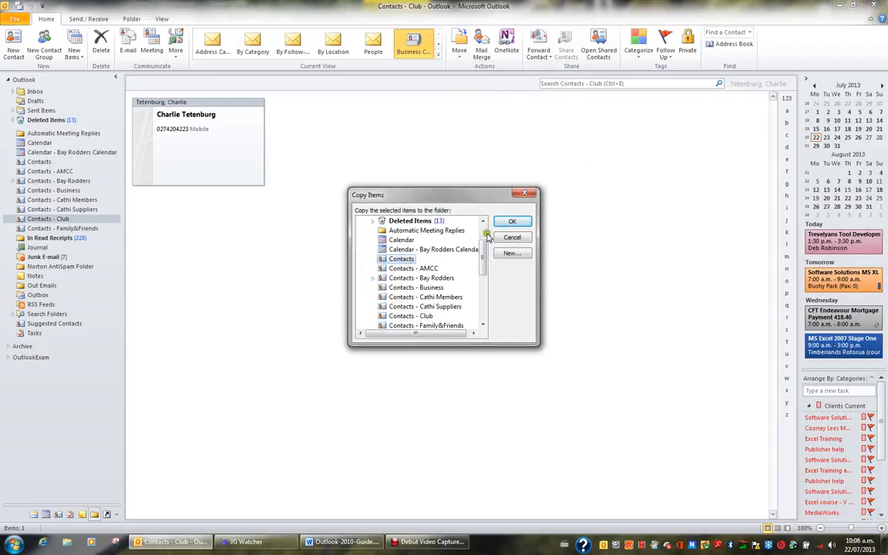
pyautogui.click(511, 223)
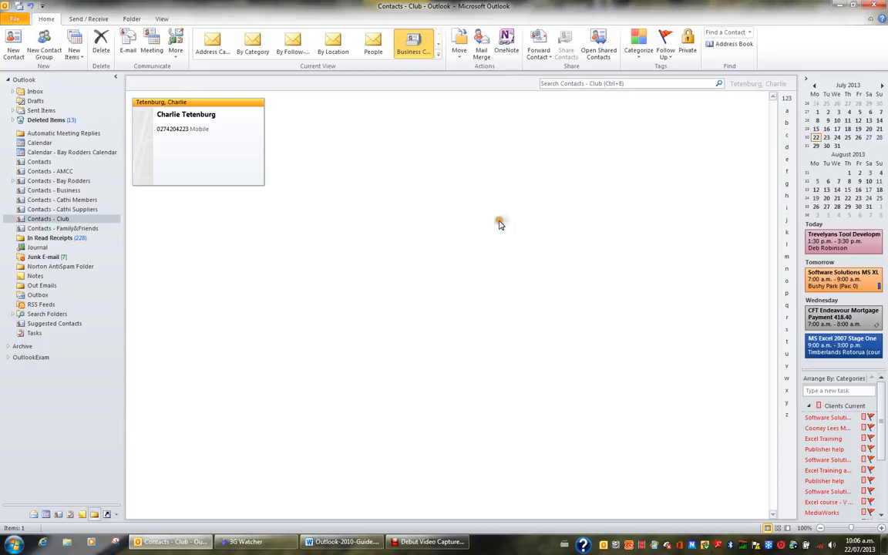
pyautogui.click(39, 161)
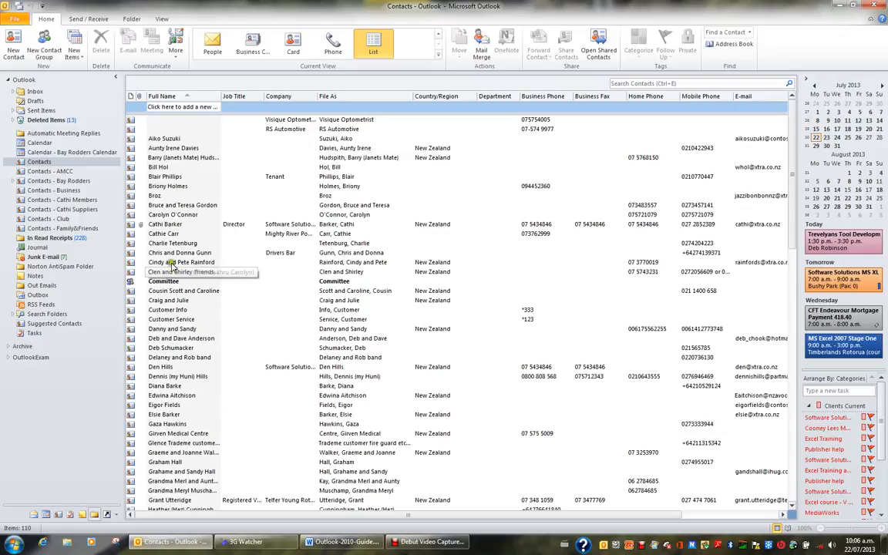
pyautogui.click(156, 243)
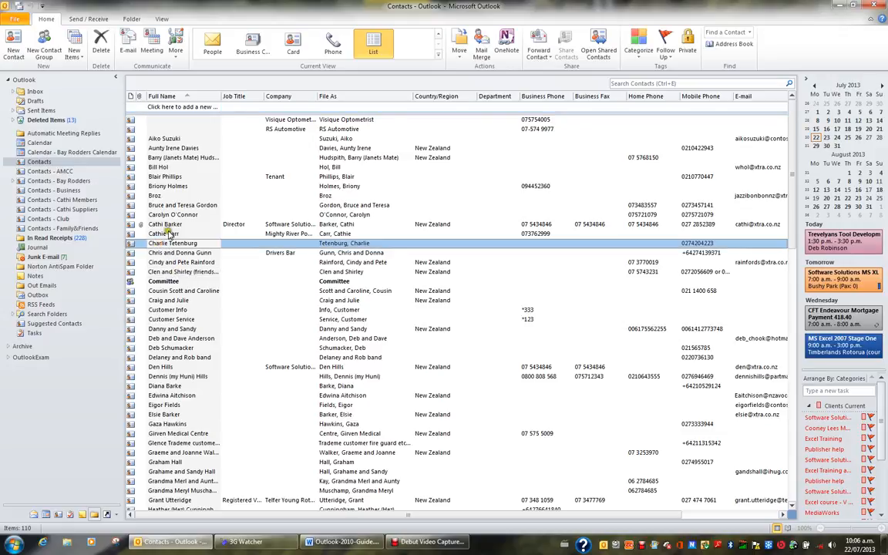
# Move the Software Solutions director's contact from Contacts to Contacts - Club, and open that folder
pyautogui.click(165, 224)
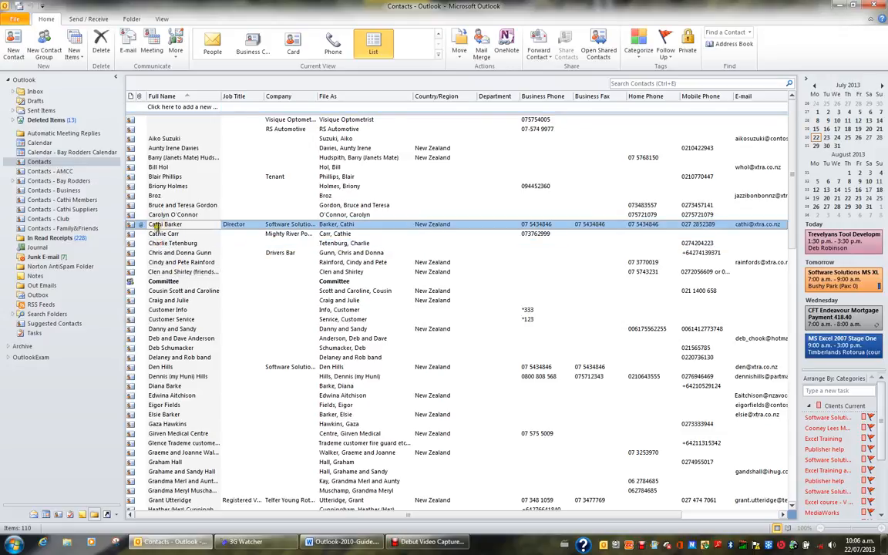
pyautogui.moveTo(131, 226); pyautogui.dragTo(63, 219)
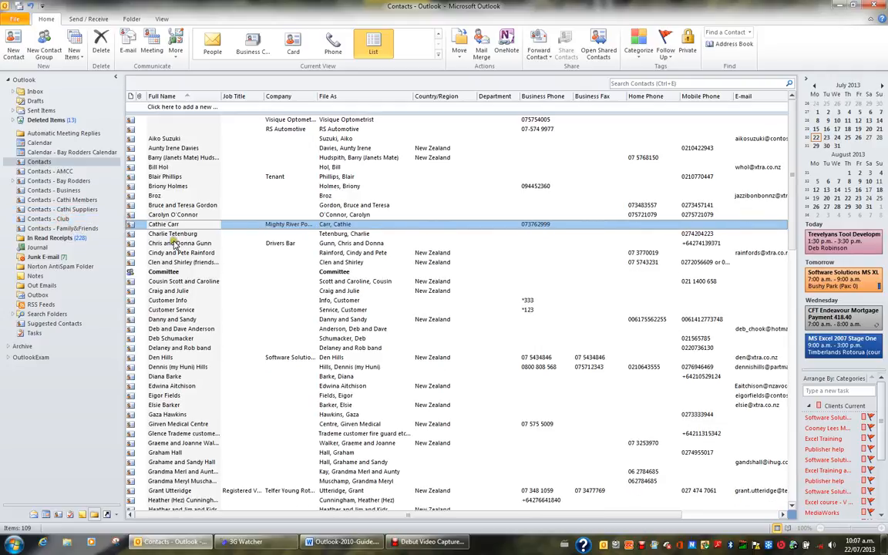
pyautogui.click(60, 219)
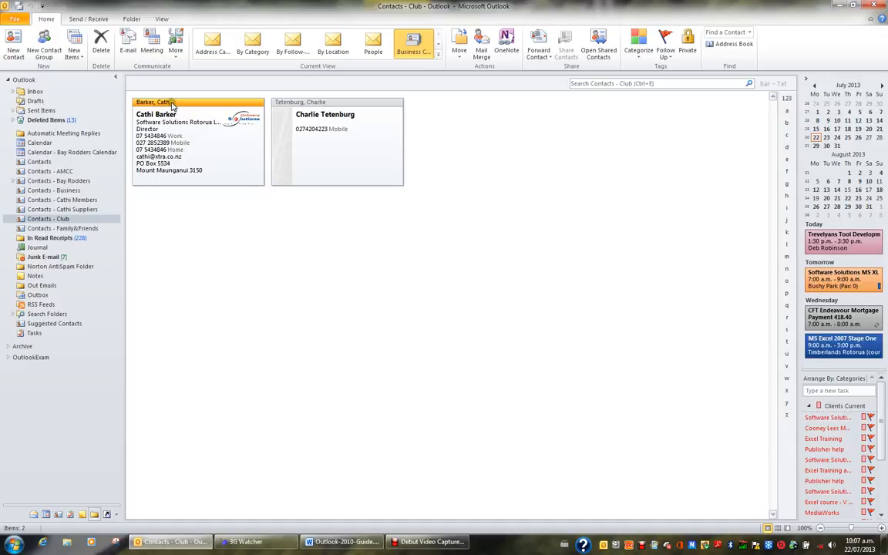
# Put the Software Solutions director's contact back into the Contacts folder from Contacts - Club, and select it there
pyautogui.moveTo(172, 104); pyautogui.dragTo(78, 163)
pyautogui.click(71, 219)
pyautogui.click(40, 161)
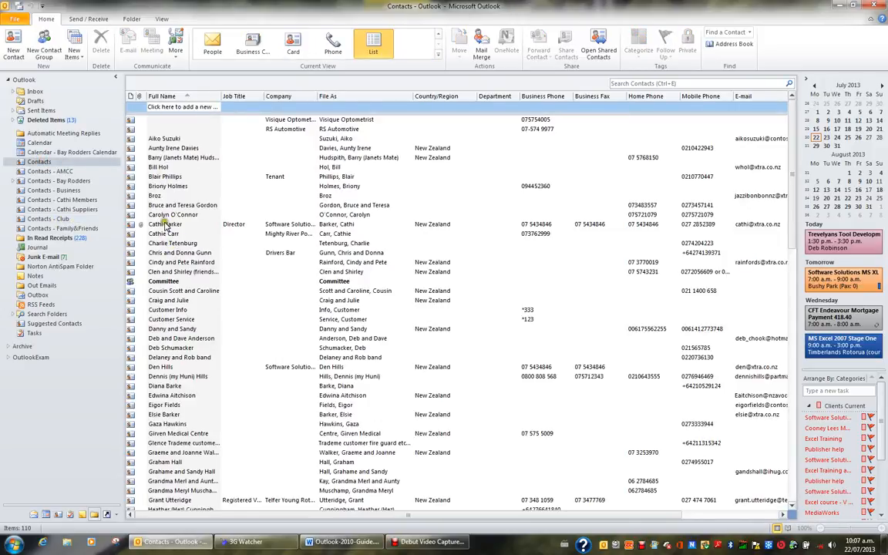
pyautogui.click(160, 225)
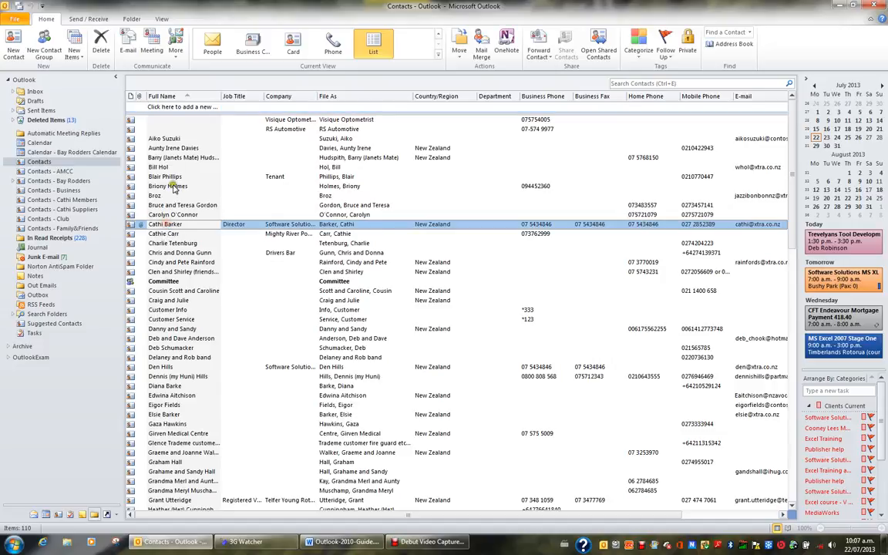
# Review the move and copy options for the selected contact and the folder commands for Contacts and Contacts - AMCC
pyautogui.click(459, 46)
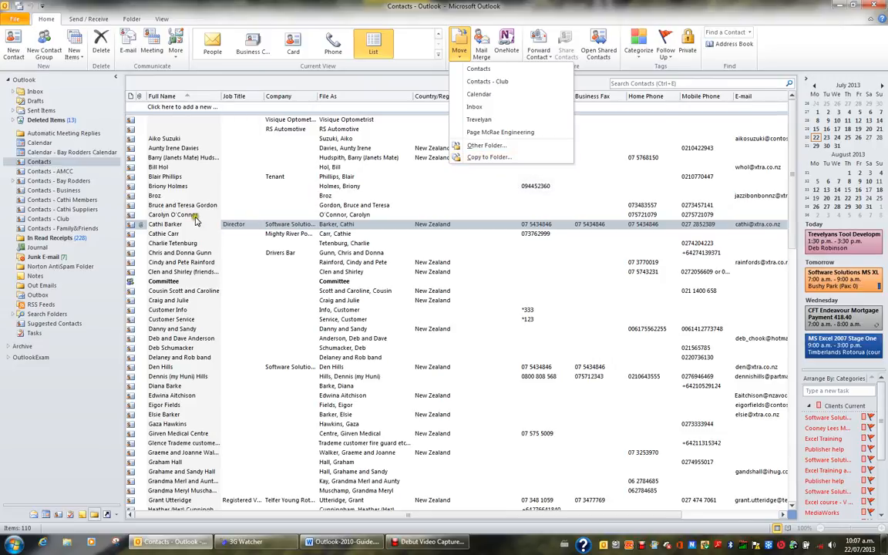
pyautogui.click(131, 19)
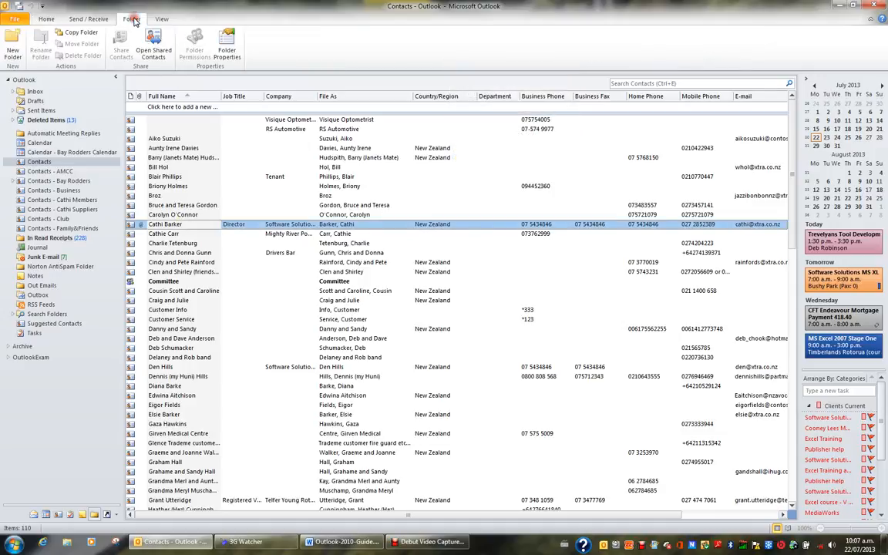
pyautogui.click(40, 162)
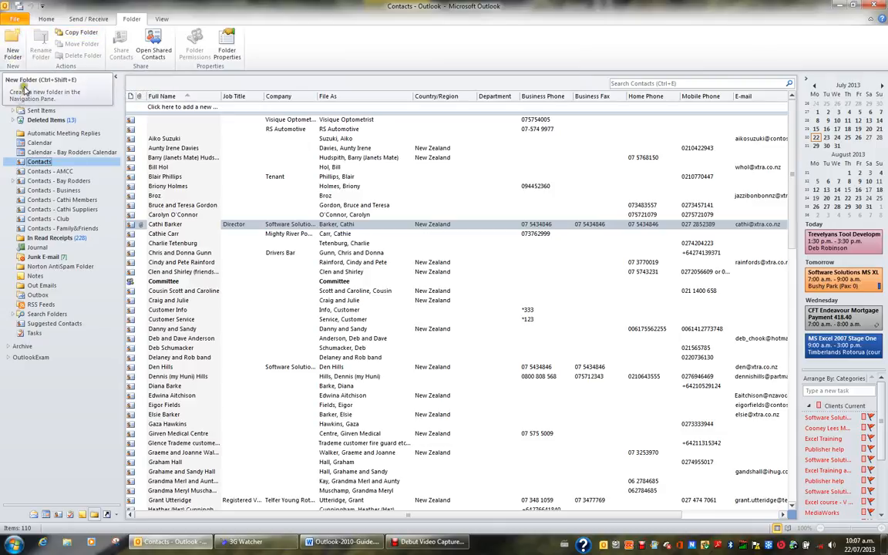
pyautogui.click(46, 171)
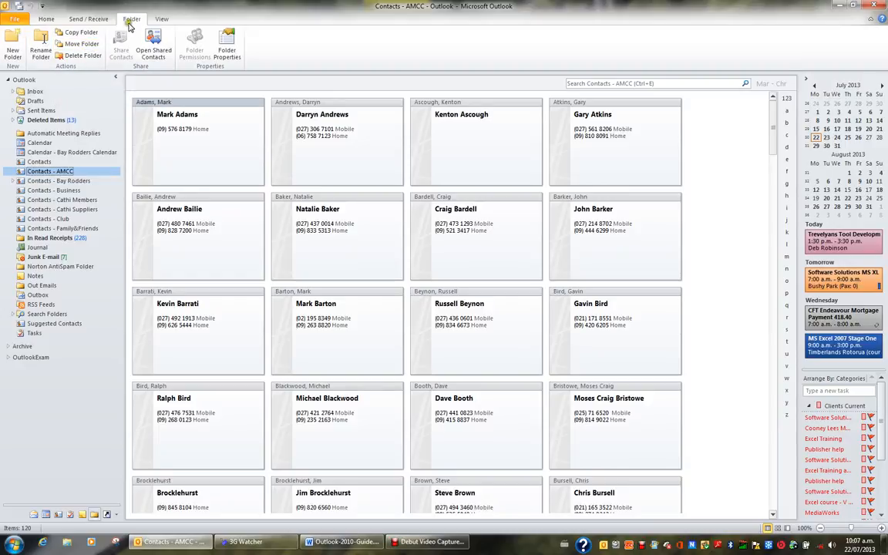
pyautogui.rightClick(65, 172)
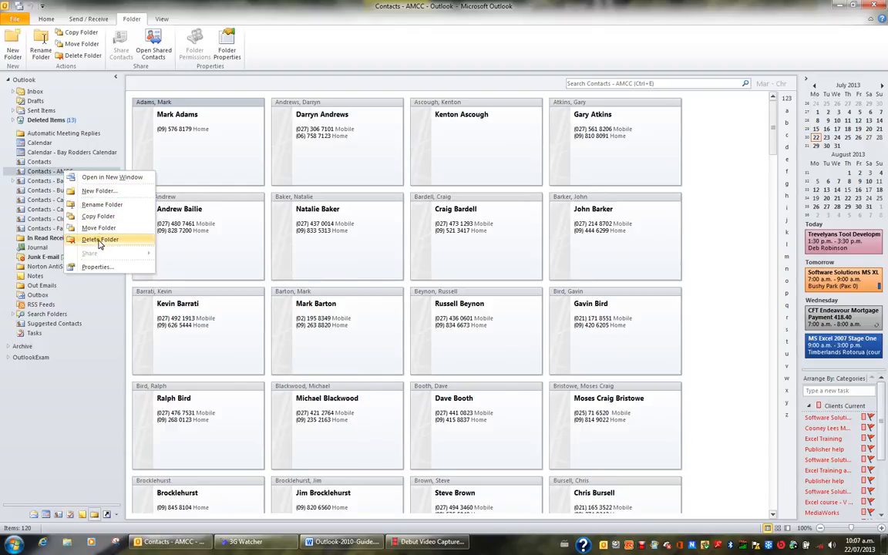
pyautogui.click(41, 172)
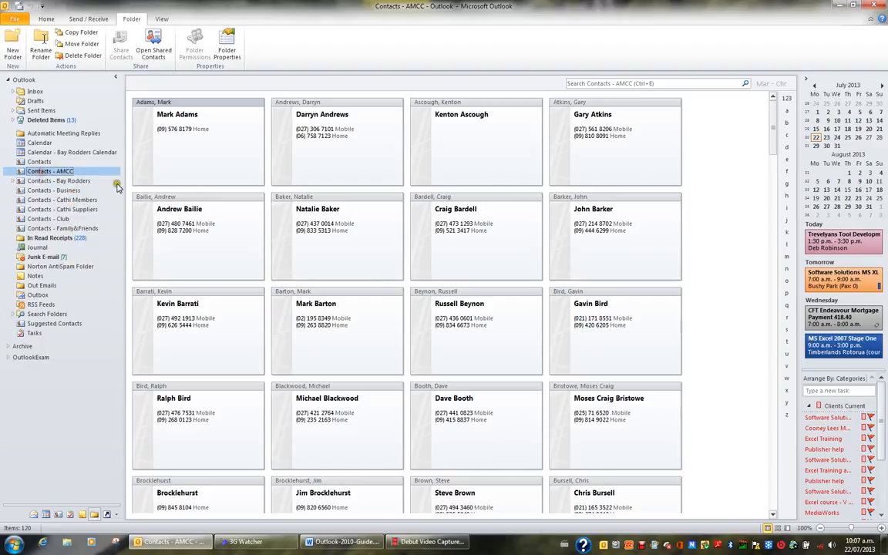